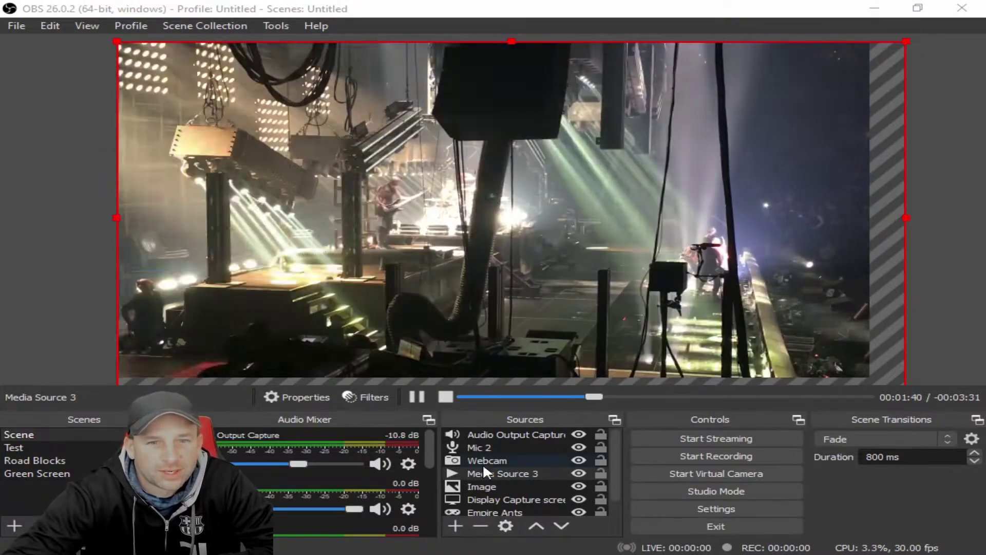
{"action": "left_click", "coordinate": [483, 464]}
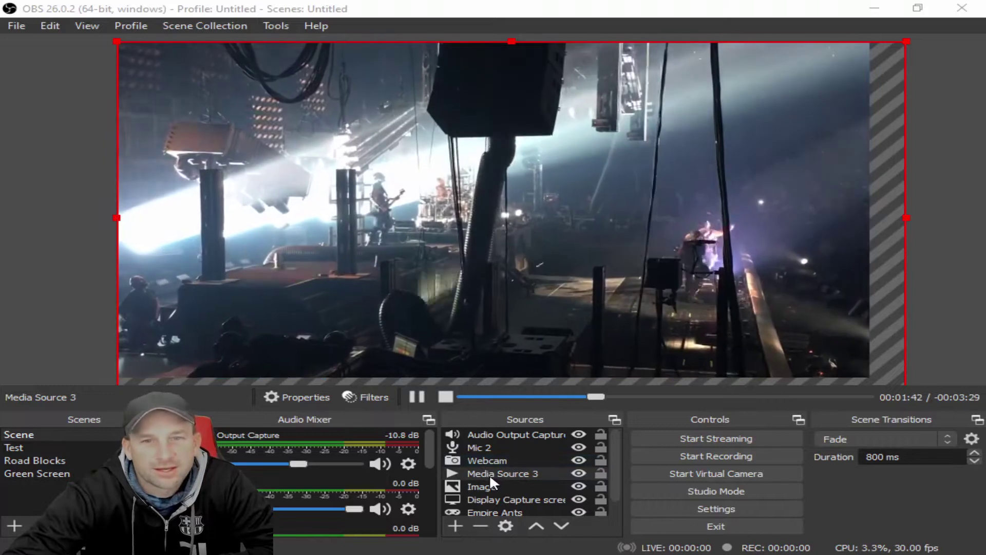
{"action": "left_click", "coordinate": [485, 455]}
{"action": "left_click", "coordinate": [491, 486]}
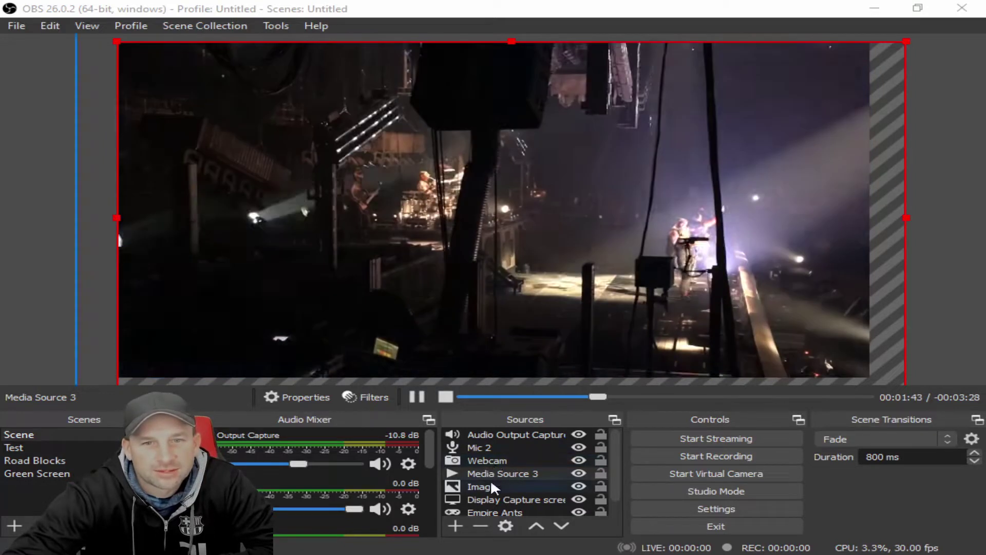
{"action": "left_click", "coordinate": [498, 461]}
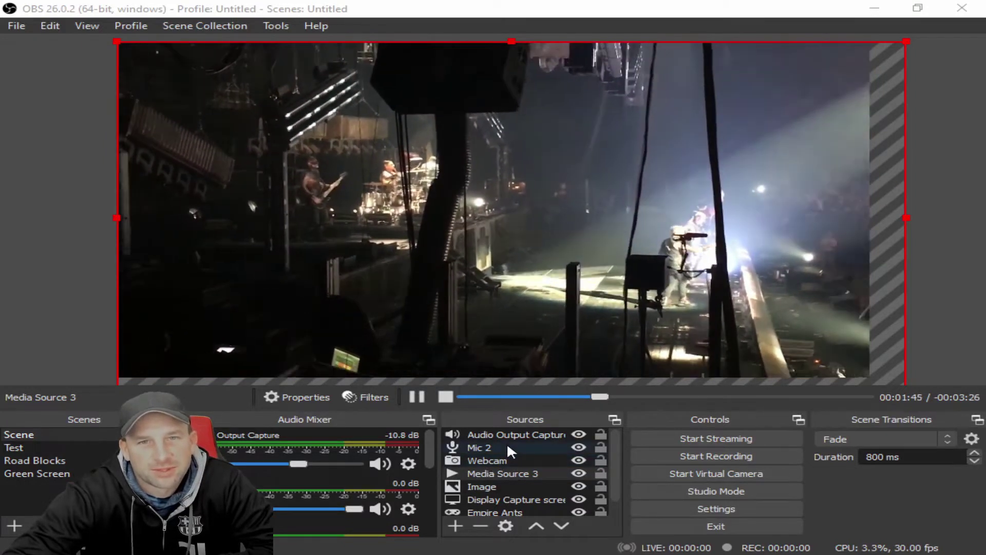